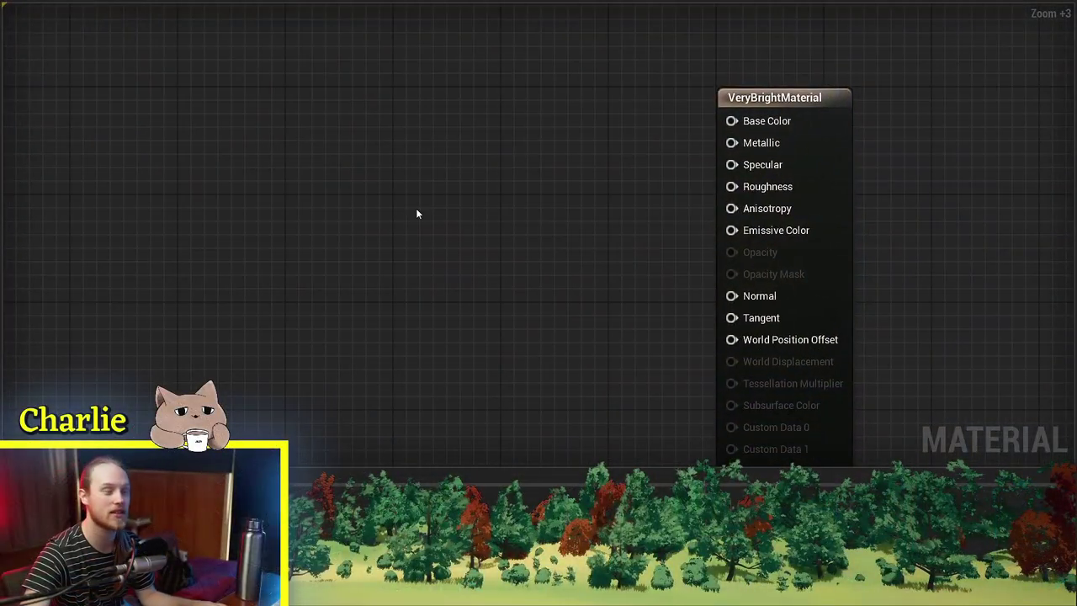
- Add a Fresnel node to the VeryBrightMaterial graph
{"action": "right_click", "coordinate": [416, 210]}
{"action": "type", "text": "fresen"}
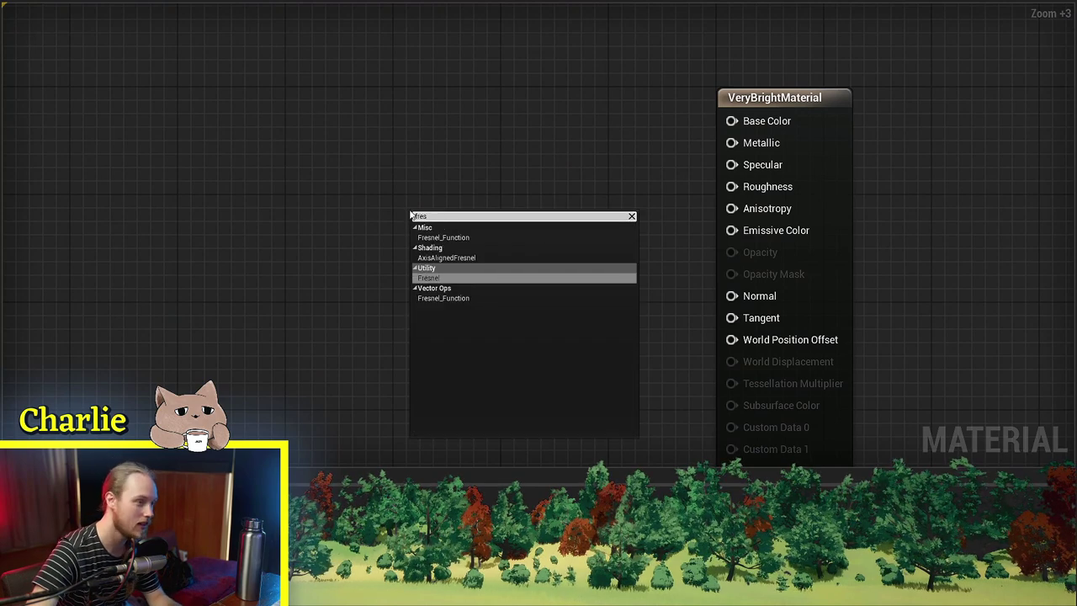
{"action": "key", "text": "BackSpace"}
{"action": "key", "text": "BackSpace"}
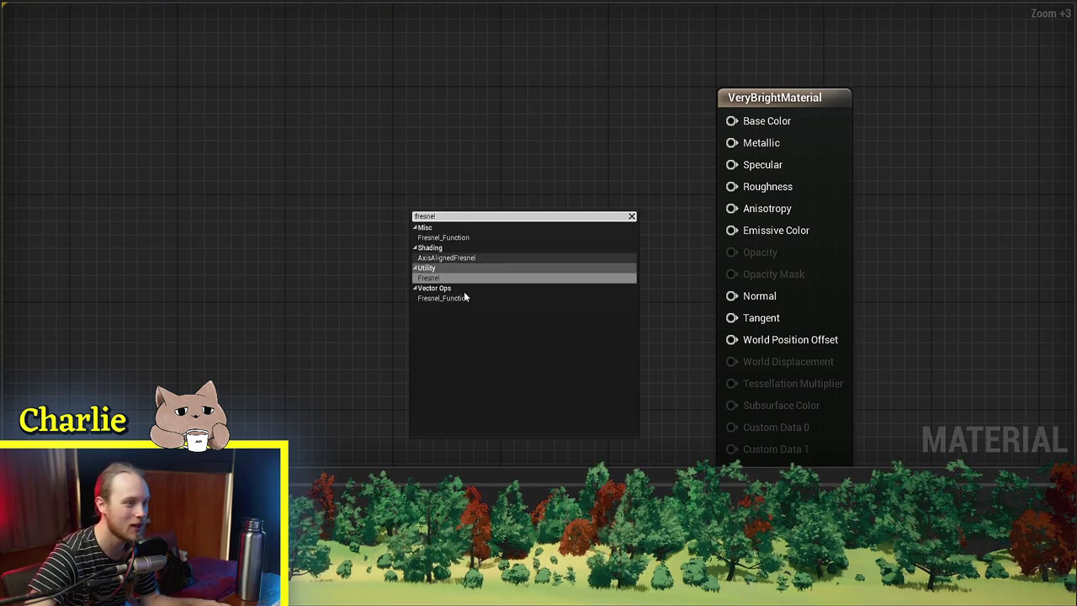
{"action": "left_click", "coordinate": [440, 278]}
{"action": "scroll", "coordinate": [471, 286], "scroll_direction": "up", "scroll_amount": 4}
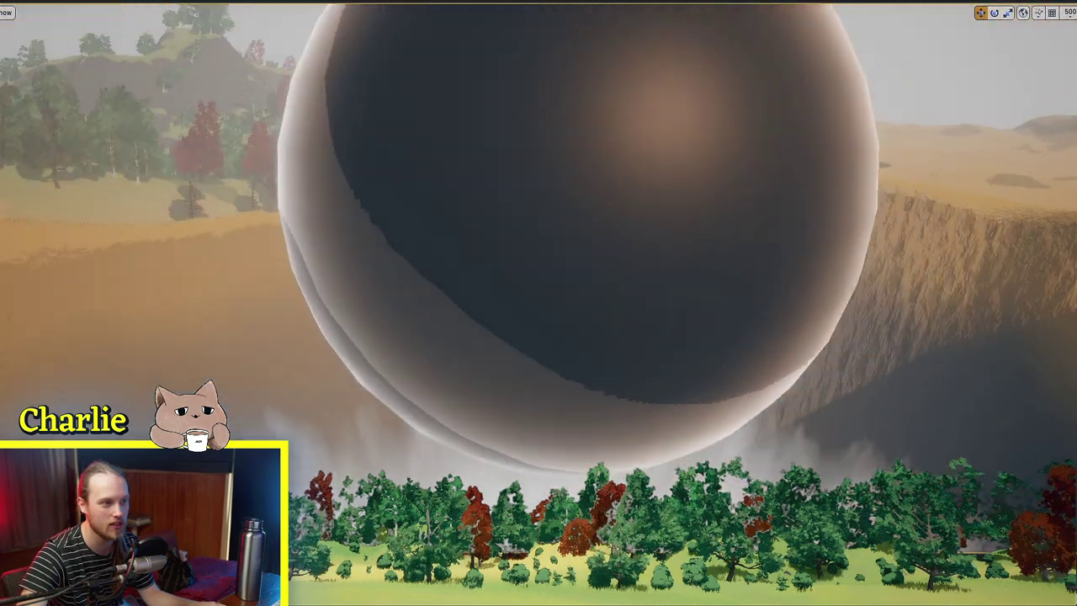
- Examine the Fresnel shading on the sphere and the cube in the level from several angles and distances
{"action": "key", "text": "s"}
{"action": "right_click_drag", "start_coordinate": [609, 224], "coordinate": [609, 177]}
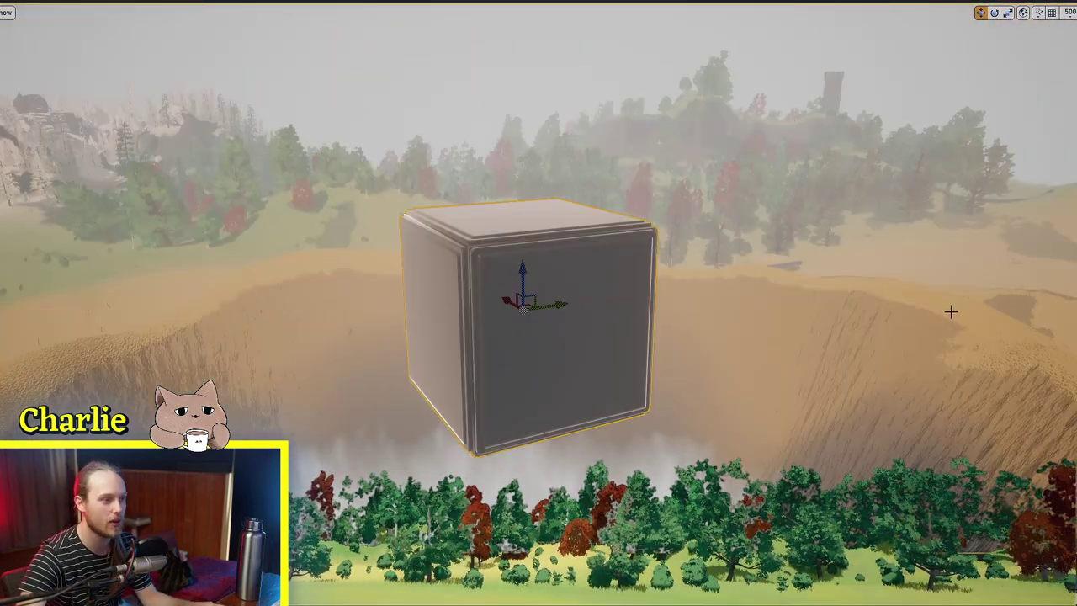
{"action": "right_click_drag", "start_coordinate": [853, 313], "coordinate": [964, 295]}
{"action": "key", "text": "w"}
{"action": "key", "text": "e"}
{"action": "key", "text": "s"}
{"action": "key", "text": "q"}
{"action": "key", "text": "g"}
{"action": "key", "text": "g"}
{"action": "key", "text": "w"}
{"action": "key", "text": "a"}
{"action": "right_click_drag", "start_coordinate": [633, 283], "coordinate": [640, 288]}
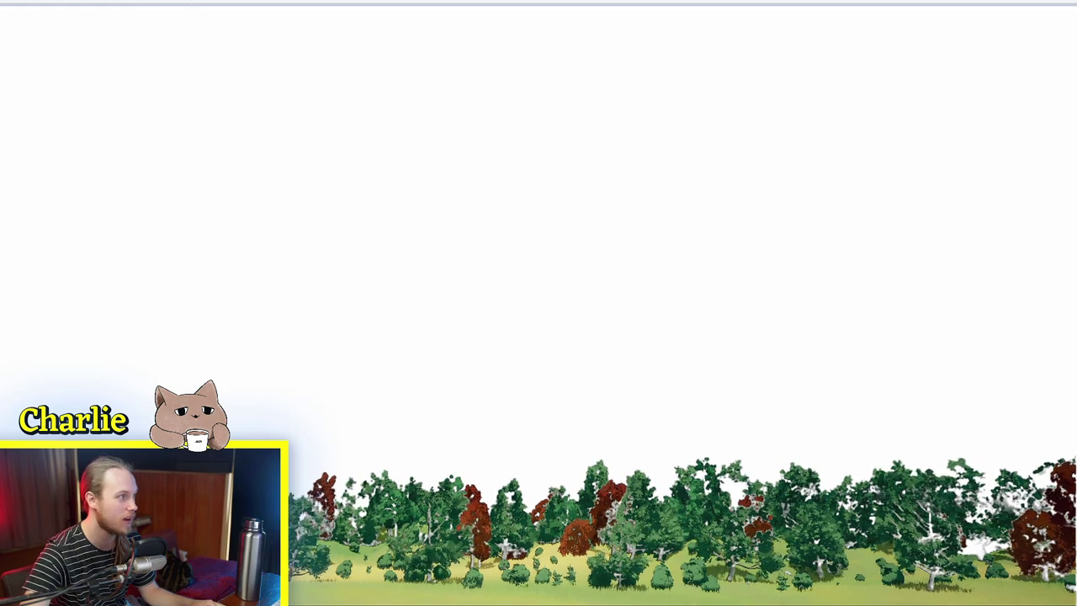
- Sketch a diagram of a black round object joined by a red line to a light-blue camera shape
{"action": "left_click_drag", "start_coordinate": [484, 253], "coordinate": [376, 354]}
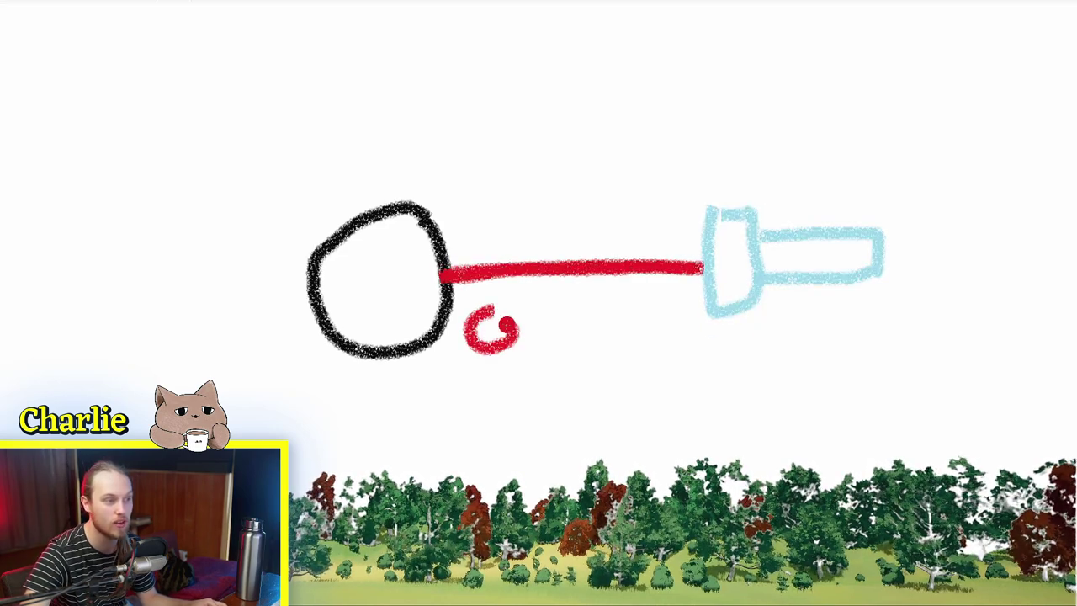
{"action": "left_click_drag", "start_coordinate": [506, 324], "coordinate": [488, 318]}
{"action": "left_click_drag", "start_coordinate": [393, 92], "coordinate": [396, 224]}
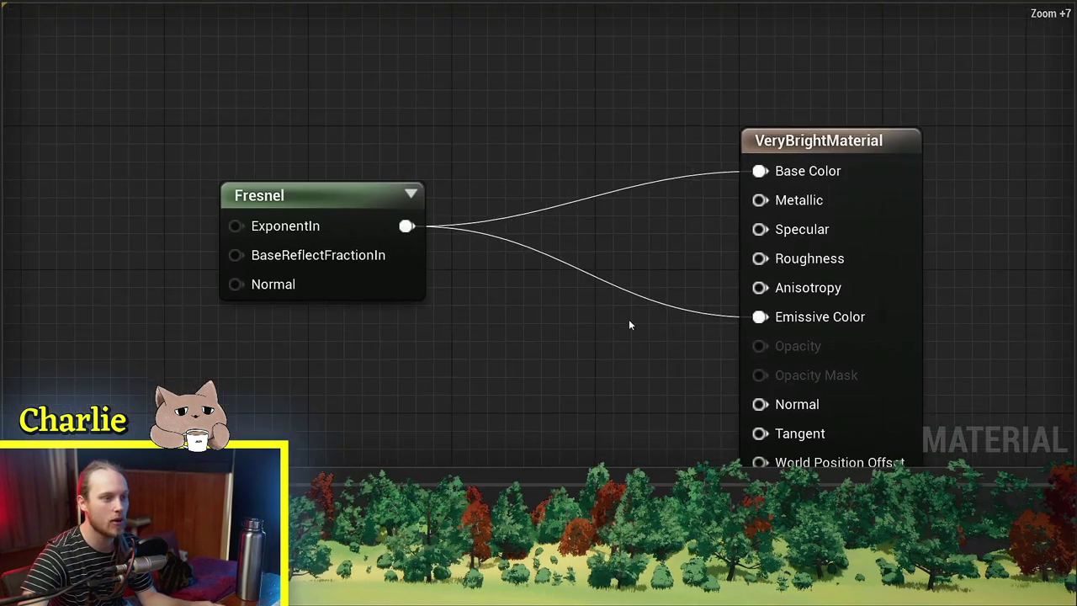
- Disconnect the Fresnel node from Emissive Color and move it further away from the material node
{"action": "left_click", "coordinate": [760, 316], "text": "alt"}
{"action": "right_click_drag", "start_coordinate": [392, 278], "coordinate": [447, 337]}
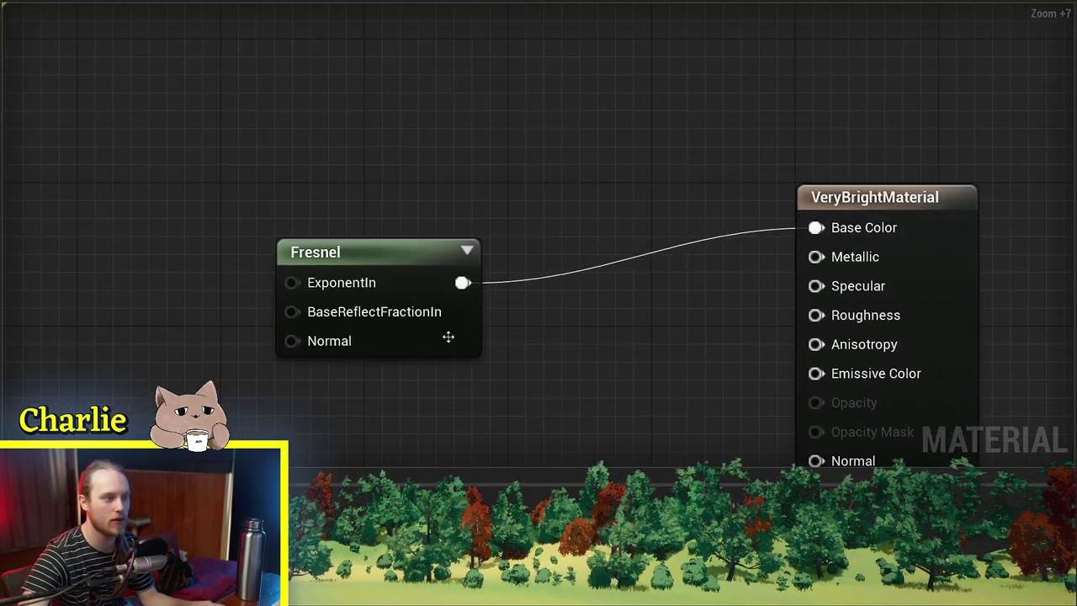
{"action": "left_click_drag", "start_coordinate": [447, 336], "coordinate": [192, 230]}
{"action": "right_click_drag", "start_coordinate": [235, 274], "coordinate": [392, 311]}
{"action": "scroll", "coordinate": [484, 323], "scroll_direction": "down", "scroll_amount": 2}
- Add a Lerp node and place it between the Fresnel node and the material node
{"action": "right_click", "coordinate": [485, 329]}
{"action": "type", "text": "kerp"}
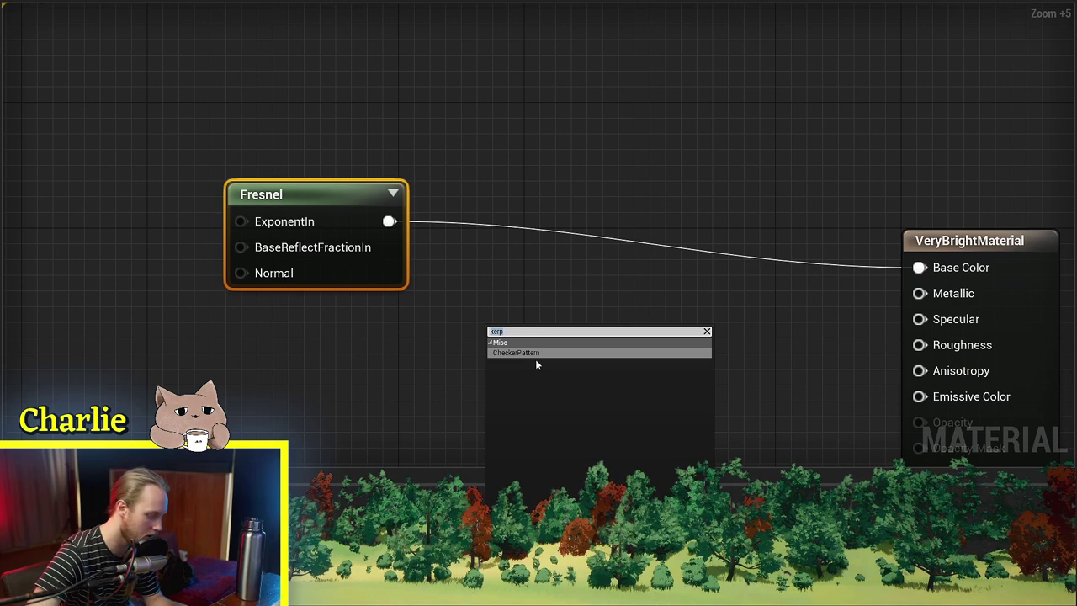
{"action": "type", "text": "lerp"}
{"action": "left_click", "coordinate": [518, 384]}
{"action": "right_click_drag", "start_coordinate": [543, 324], "coordinate": [508, 356]}
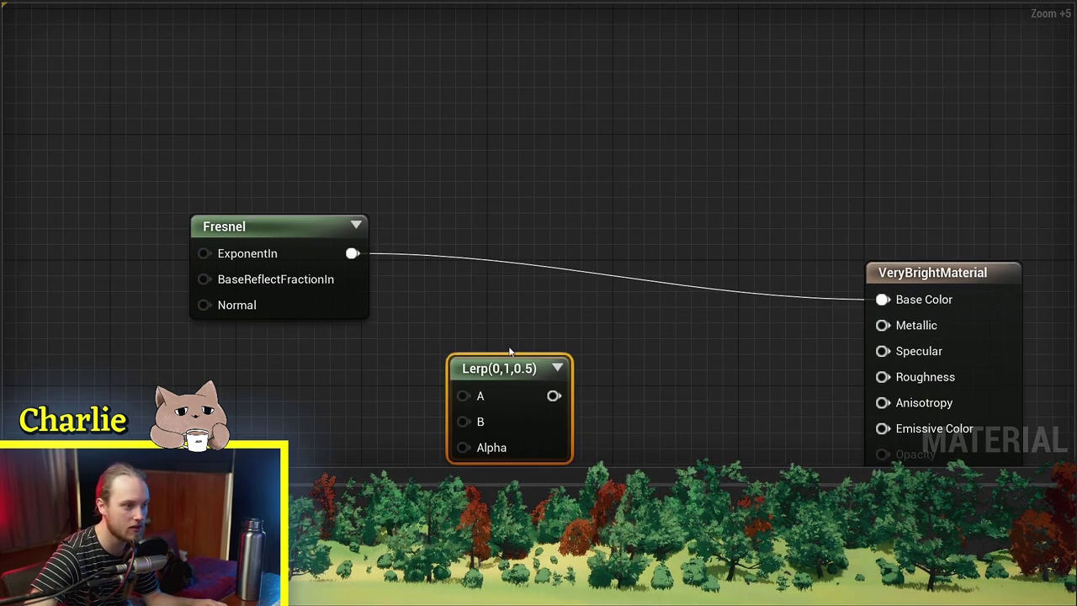
{"action": "left_click_drag", "start_coordinate": [507, 357], "coordinate": [564, 297]}
{"action": "left_click", "coordinate": [435, 182]}
- Connect the Fresnel output to the Lerp's Alpha and the Lerp's output to Base Color
{"action": "left_click_drag", "start_coordinate": [354, 253], "coordinate": [520, 384]}
{"action": "left_click_drag", "start_coordinate": [588, 331], "coordinate": [890, 301]}
{"action": "left_click_drag", "start_coordinate": [545, 317], "coordinate": [636, 329]}
- Add a cyan and a magenta (1,0,0.789) colour constant and connect the magenta one to the Lerp's B input
{"action": "right_click_drag", "start_coordinate": [430, 90], "coordinate": [448, 159]}
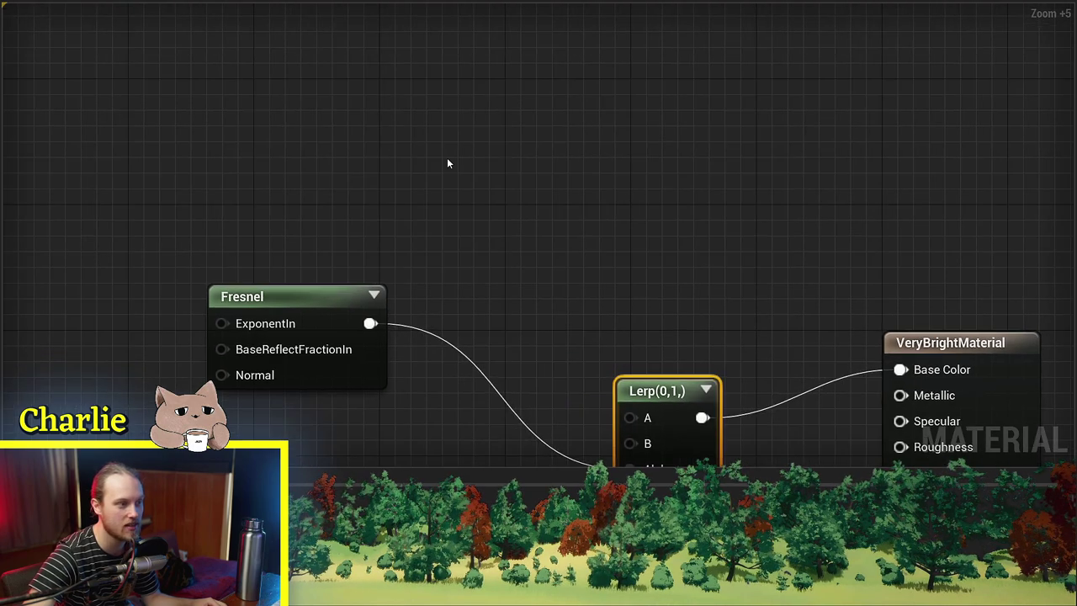
{"action": "left_click", "coordinate": [478, 118]}
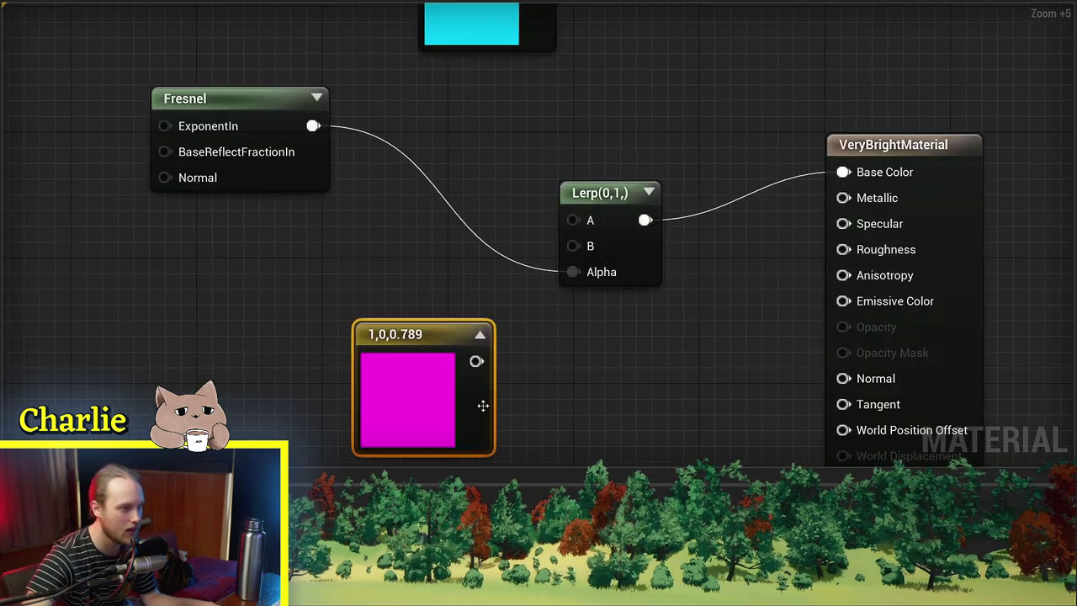
{"action": "left_click_drag", "start_coordinate": [476, 361], "coordinate": [573, 246]}
{"action": "right_click_drag", "start_coordinate": [559, 135], "coordinate": [552, 218]}
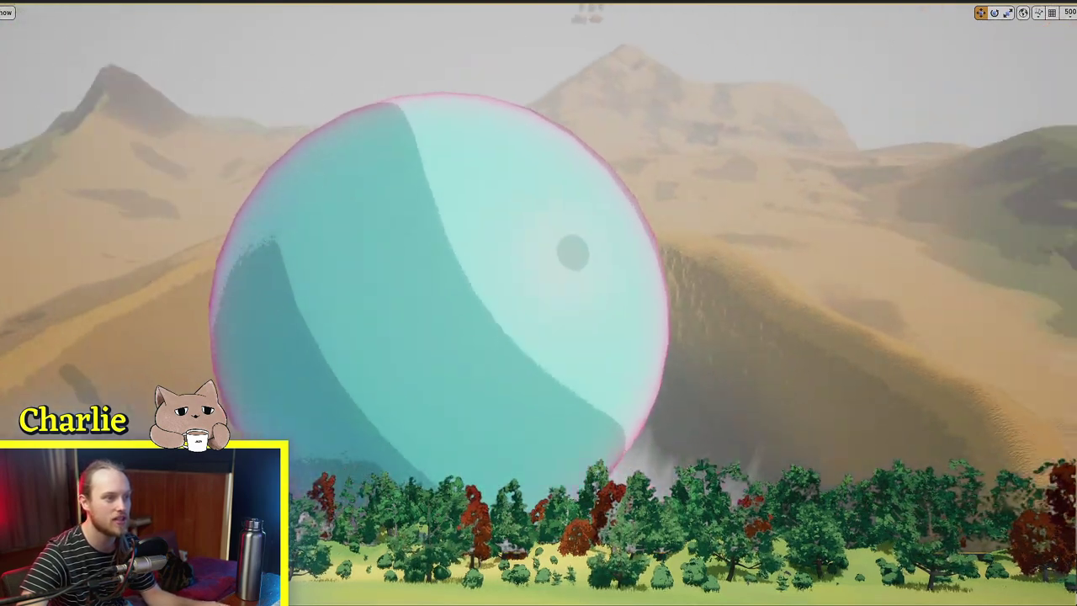
{"action": "right_click_drag", "start_coordinate": [673, 337], "coordinate": [879, 394]}
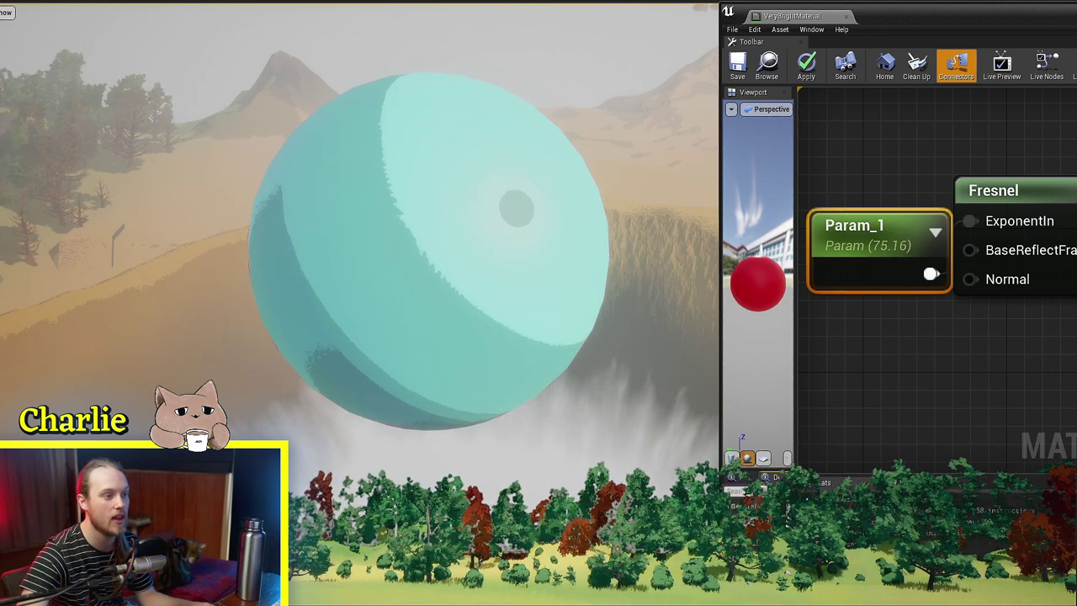
- Raise the Param_1 value that feeds the Fresnel's ExponentIn to 1085
{"action": "right_click_drag", "start_coordinate": [1040, 438], "coordinate": [726, 455]}
{"action": "right_click_drag", "start_coordinate": [1019, 233], "coordinate": [906, 387]}
{"action": "left_click_drag", "start_coordinate": [916, 289], "coordinate": [920, 263]}
{"action": "right_click_drag", "start_coordinate": [920, 263], "coordinate": [1023, 89]}
{"action": "right_click_drag", "start_coordinate": [873, 265], "coordinate": [1076, 259]}
{"action": "left_click", "coordinate": [909, 218]}
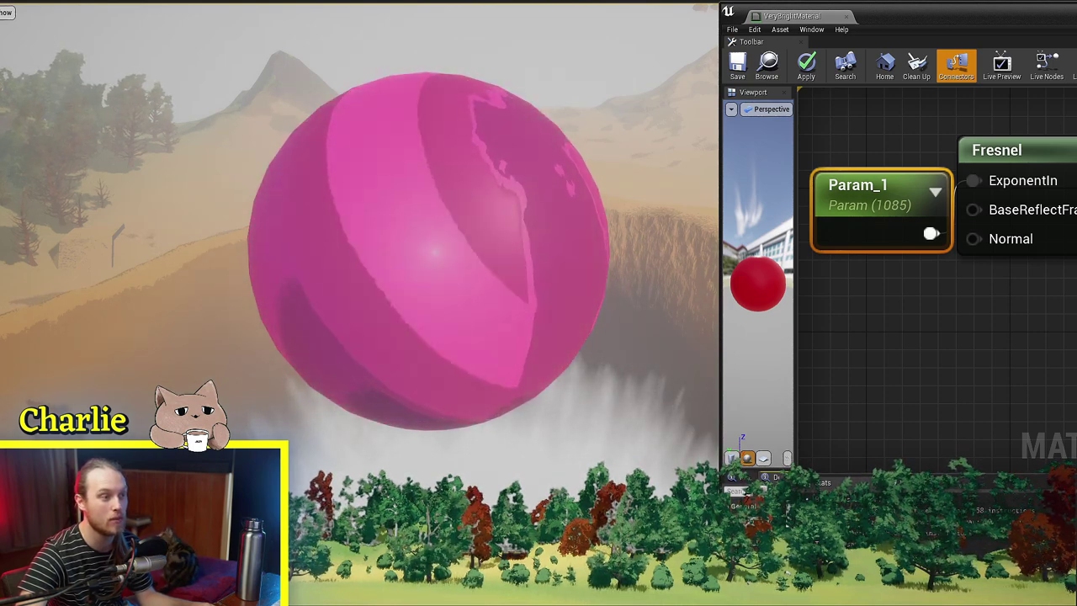
- Add a Texture Sample node below the magenta colour and connect its RGB output to the material's Normal input
{"action": "right_click_drag", "start_coordinate": [1074, 364], "coordinate": [811, 309]}
{"action": "left_click_drag", "start_coordinate": [1035, 277], "coordinate": [1060, 271]}
{"action": "right_click_drag", "start_coordinate": [804, 301], "coordinate": [940, 335]}
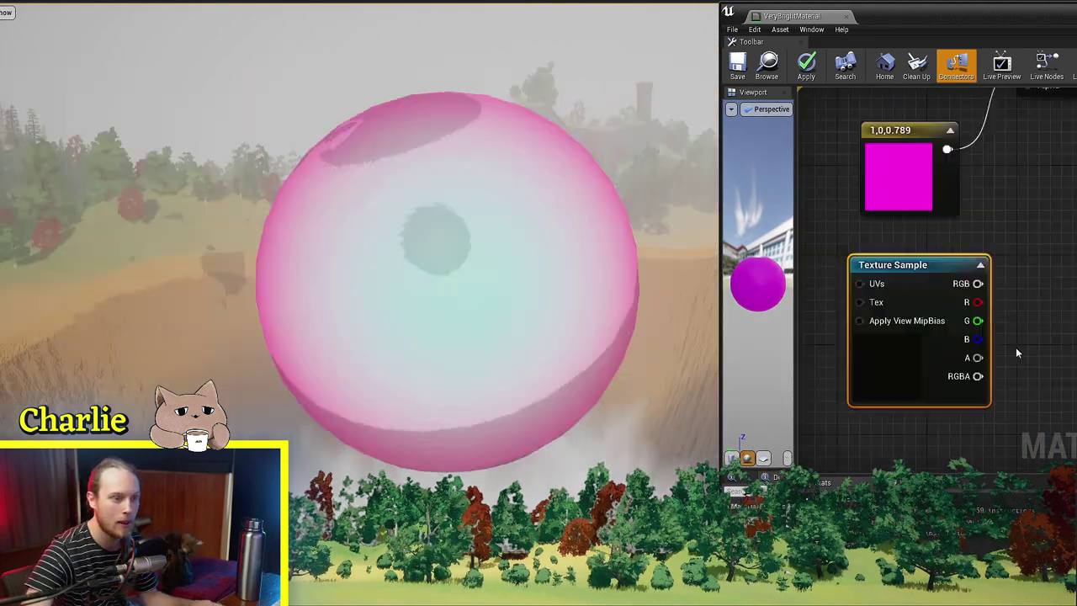
{"action": "right_click_drag", "start_coordinate": [1016, 348], "coordinate": [984, 376]}
{"action": "scroll", "coordinate": [961, 353], "scroll_direction": "down", "scroll_amount": 2}
{"action": "left_click_drag", "start_coordinate": [938, 331], "coordinate": [1076, 252]}
{"action": "scroll", "coordinate": [951, 362], "scroll_direction": "up", "scroll_amount": 1}
{"action": "right_click_drag", "start_coordinate": [951, 362], "coordinate": [1021, 316]}
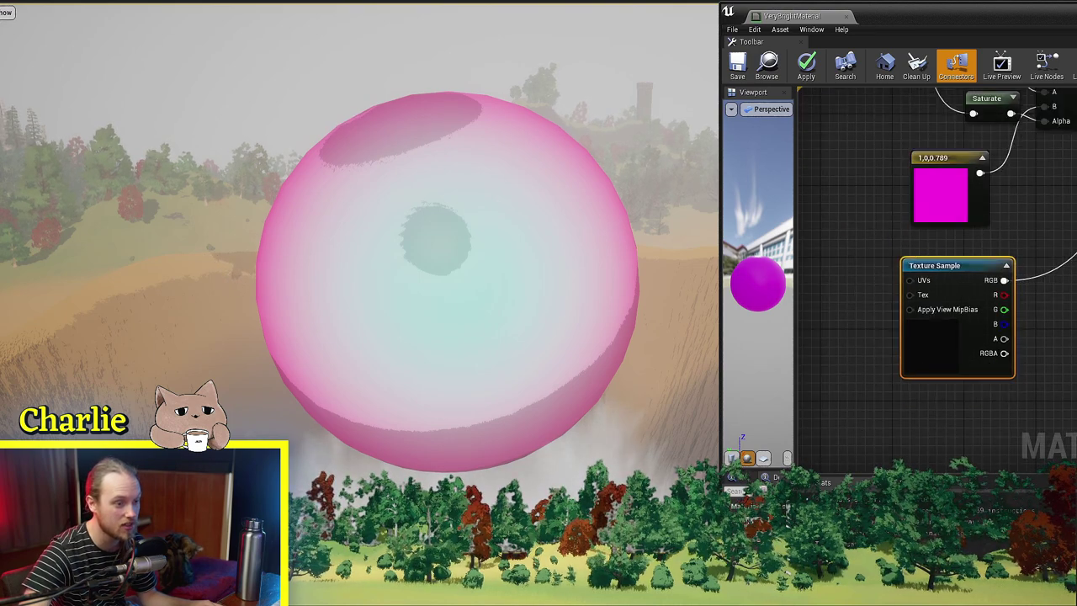
- Assign a rough normal map texture to the Texture Sample node and apply the material to the sphere
{"action": "left_click_drag", "start_coordinate": [795, 312], "coordinate": [814, 312]}
{"action": "right_click_drag", "start_coordinate": [447, 281], "coordinate": [434, 263]}
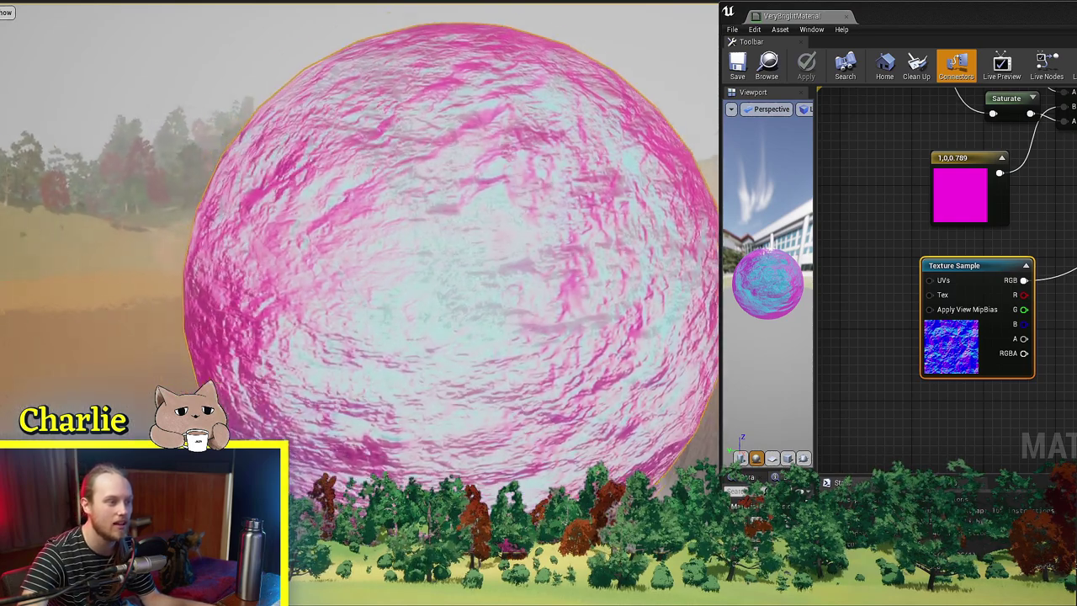
{"action": "right_click_drag", "start_coordinate": [534, 221], "coordinate": [609, 218]}
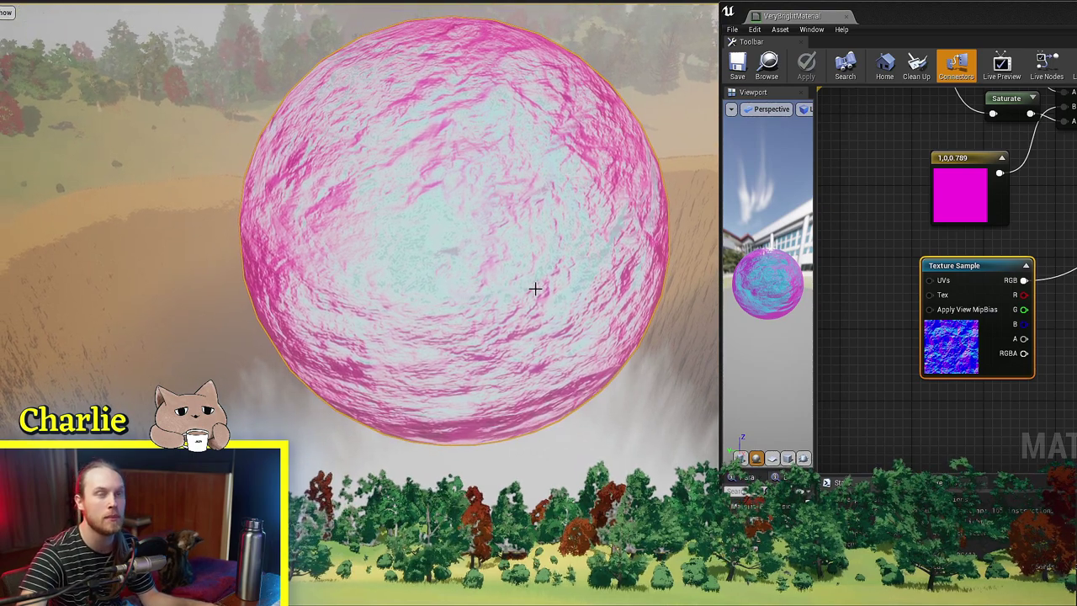
- Set the Param_1 Fresnel exponent to 1.388 and inspect the normal-mapped sphere up close and from afar
{"action": "right_click_drag", "start_coordinate": [884, 193], "coordinate": [988, 421]}
{"action": "scroll", "coordinate": [965, 389], "scroll_direction": "up", "scroll_amount": 3}
{"action": "left_click_drag", "start_coordinate": [943, 296], "coordinate": [914, 293]}
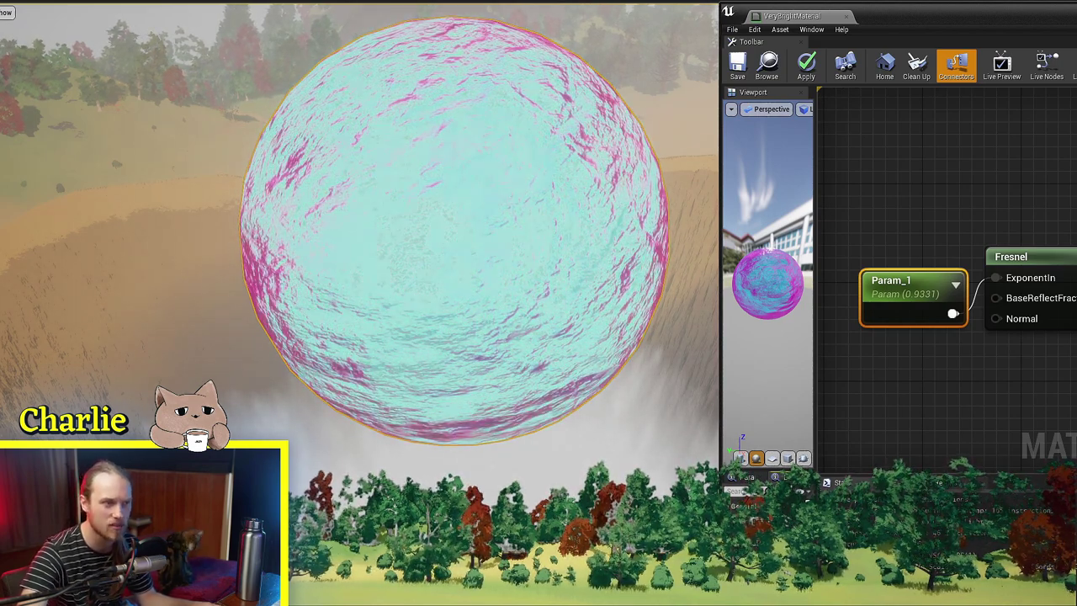
{"action": "right_click_drag", "start_coordinate": [546, 343], "coordinate": [550, 210]}
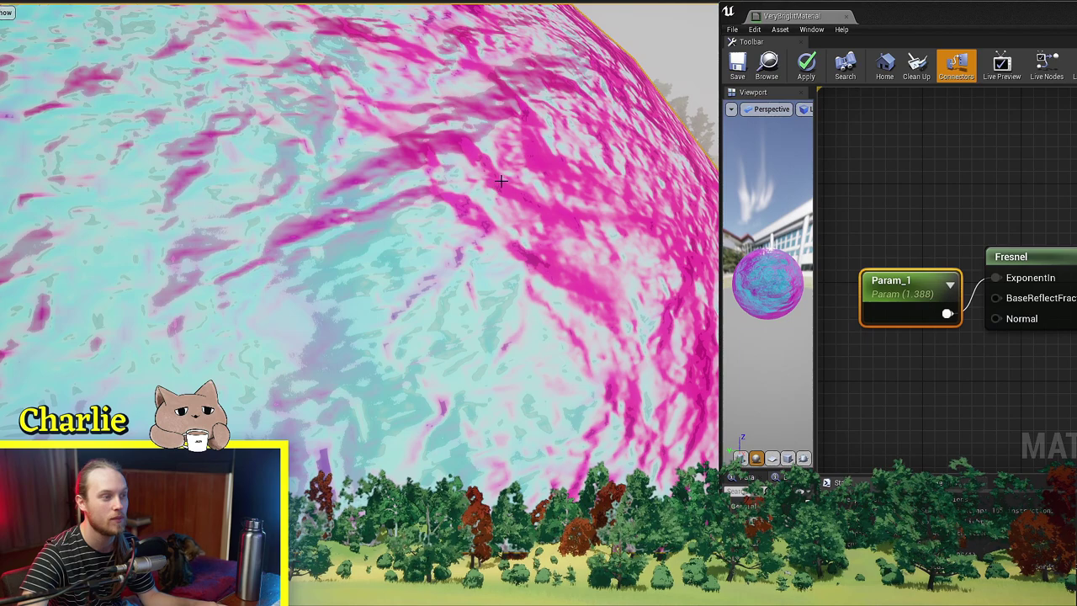
{"action": "scroll", "coordinate": [645, 373], "scroll_direction": "down", "scroll_amount": 5}
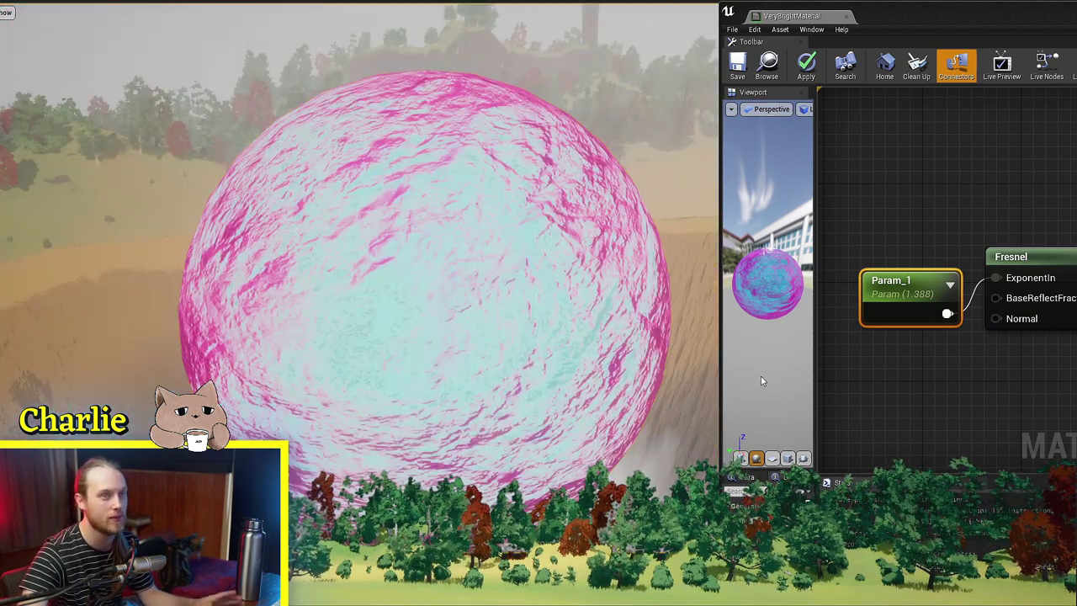
{"action": "scroll", "coordinate": [416, 404], "scroll_direction": "down", "scroll_amount": 1}
{"action": "scroll", "coordinate": [422, 404], "scroll_direction": "down", "scroll_amount": 2}
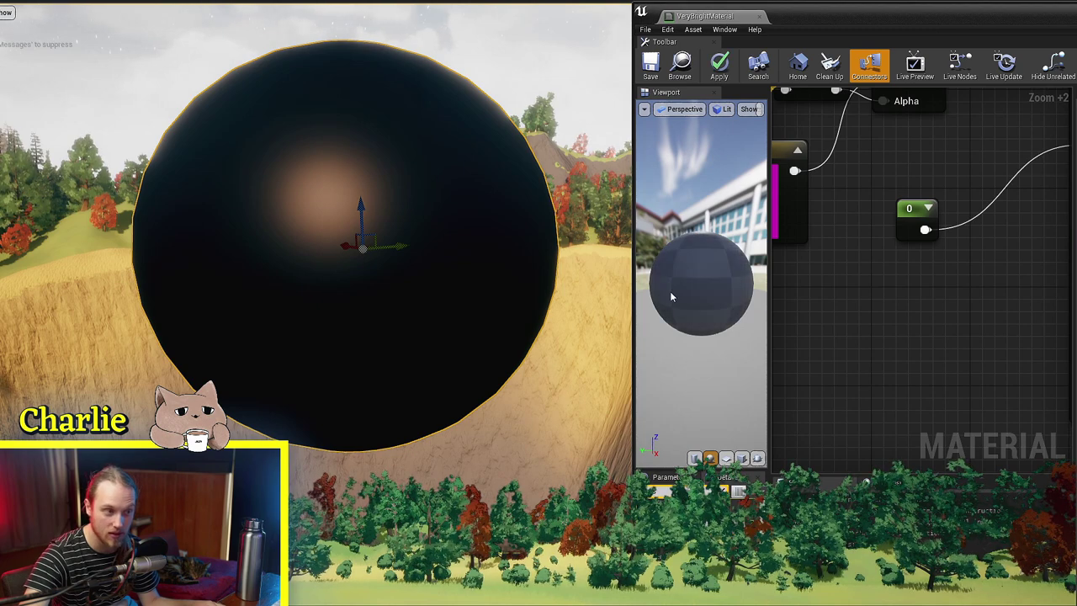
- Set the material's Blend Mode to Translucent and its translucency Lighting Mode to Surface TranslucencyVolume
{"action": "left_click_drag", "start_coordinate": [667, 469], "coordinate": [668, 290]}
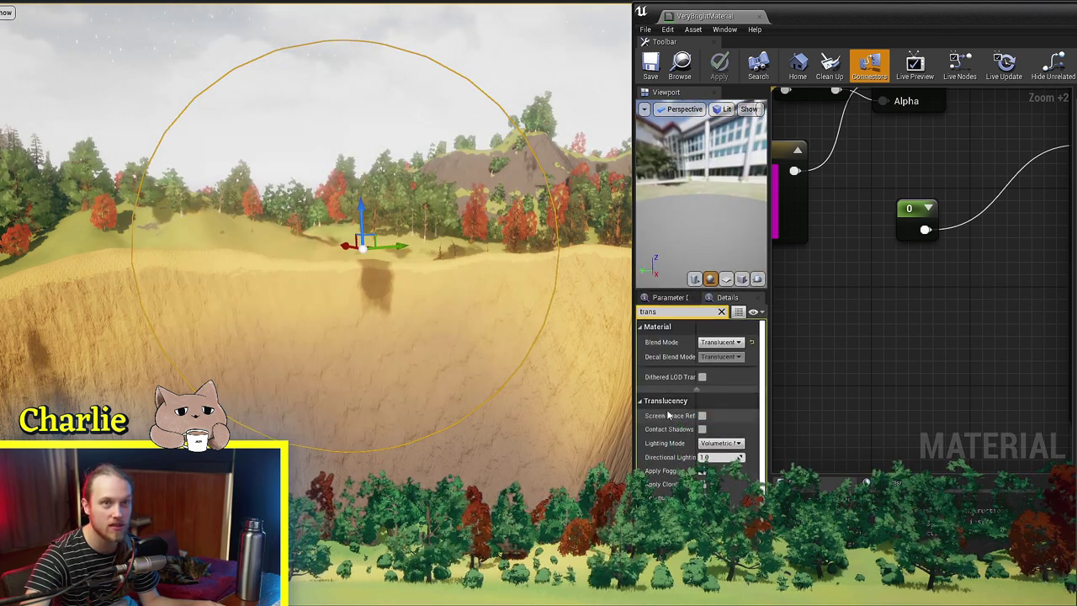
{"action": "left_click", "coordinate": [722, 443]}
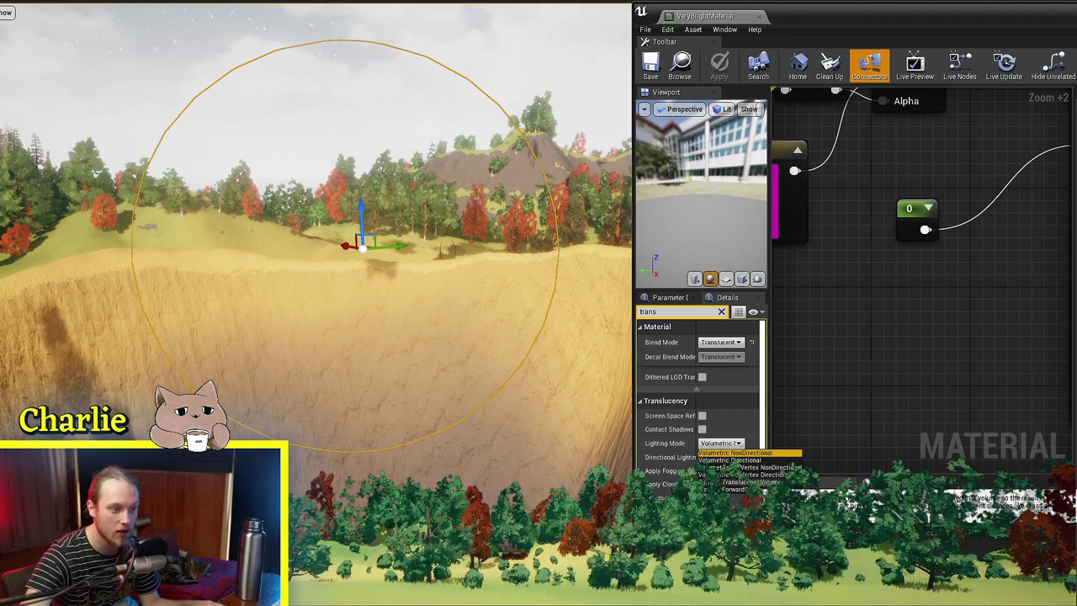
{"action": "left_click", "coordinate": [739, 481]}
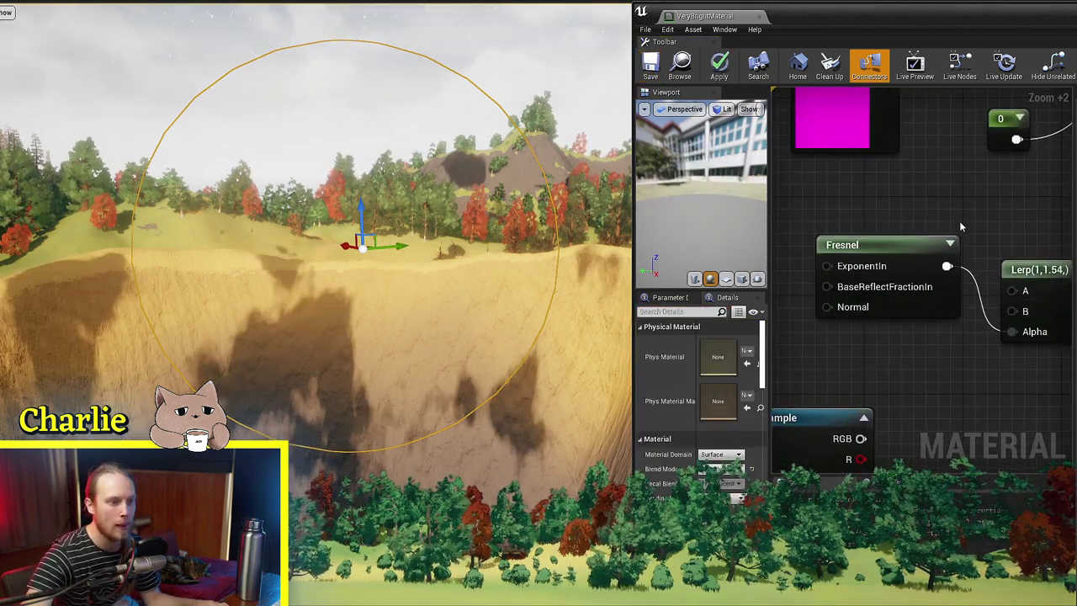
- Set Const B to 1.52 on the Lerp node that drives Refraction
{"action": "scroll", "coordinate": [962, 226], "scroll_direction": "up", "scroll_amount": 1}
{"action": "right_click_drag", "start_coordinate": [989, 360], "coordinate": [894, 312]}
{"action": "scroll", "coordinate": [960, 266], "scroll_direction": "up", "scroll_amount": 3}
{"action": "right_click_drag", "start_coordinate": [961, 266], "coordinate": [938, 262]}
{"action": "left_click", "coordinate": [957, 284]}
{"action": "left_click_drag", "start_coordinate": [937, 261], "coordinate": [957, 232]}
{"action": "right_click_drag", "start_coordinate": [960, 235], "coordinate": [900, 281]}
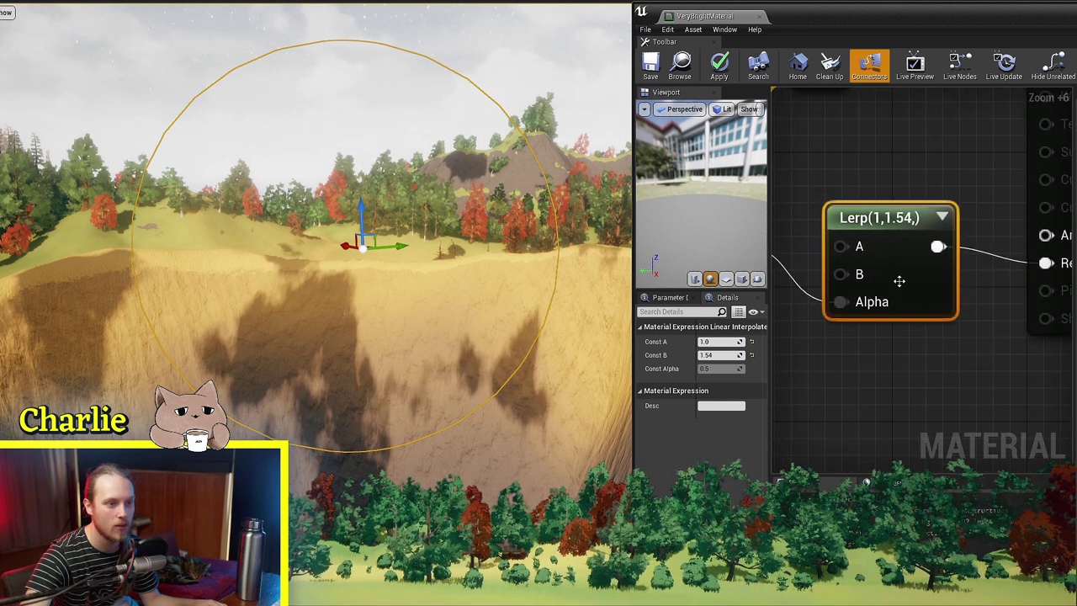
{"action": "left_click", "coordinate": [722, 355]}
{"action": "type", "text": "1.52"}
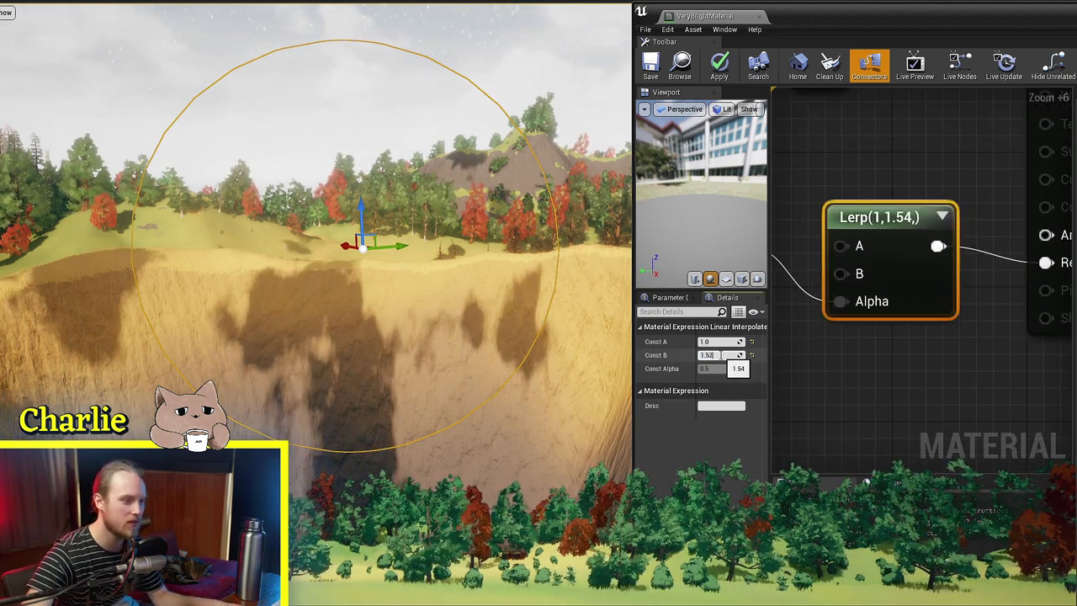
{"action": "key", "text": "Return"}
- Save the material and view the refracting sphere in the level
{"action": "right_click_drag", "start_coordinate": [856, 262], "coordinate": [831, 331]}
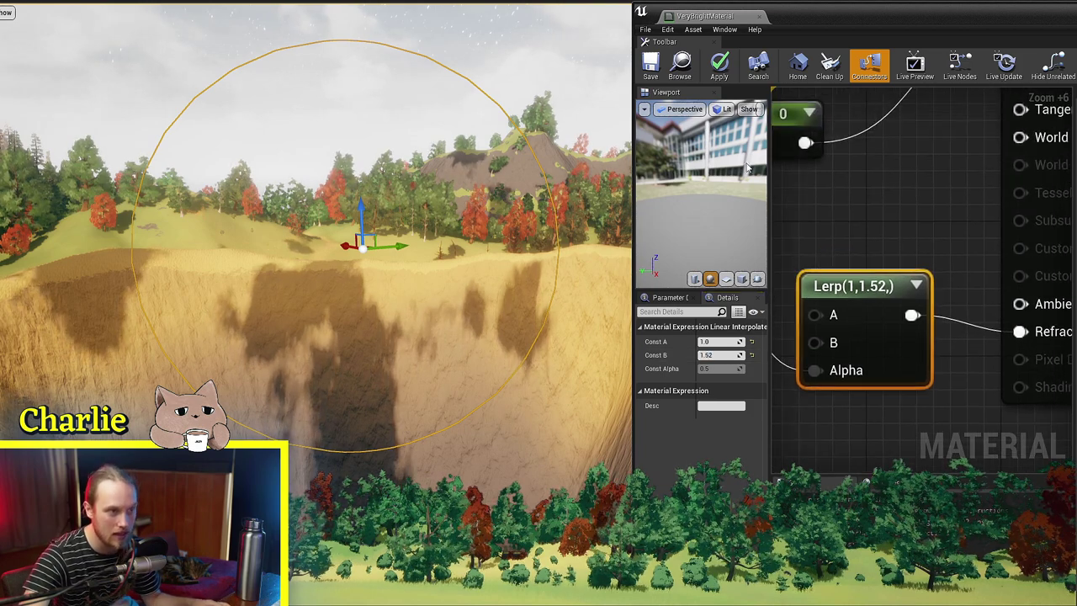
{"action": "left_click", "coordinate": [650, 65]}
{"action": "right_click_drag", "start_coordinate": [881, 167], "coordinate": [911, 351]}
{"action": "scroll", "coordinate": [911, 350], "scroll_direction": "down", "scroll_amount": 3}
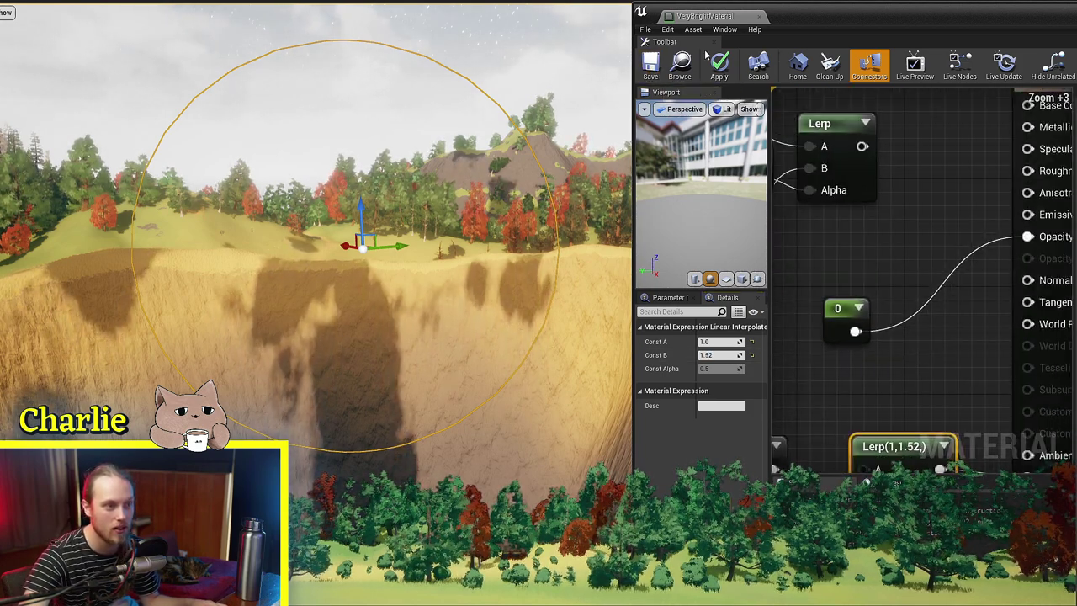
{"action": "left_click", "coordinate": [651, 65]}
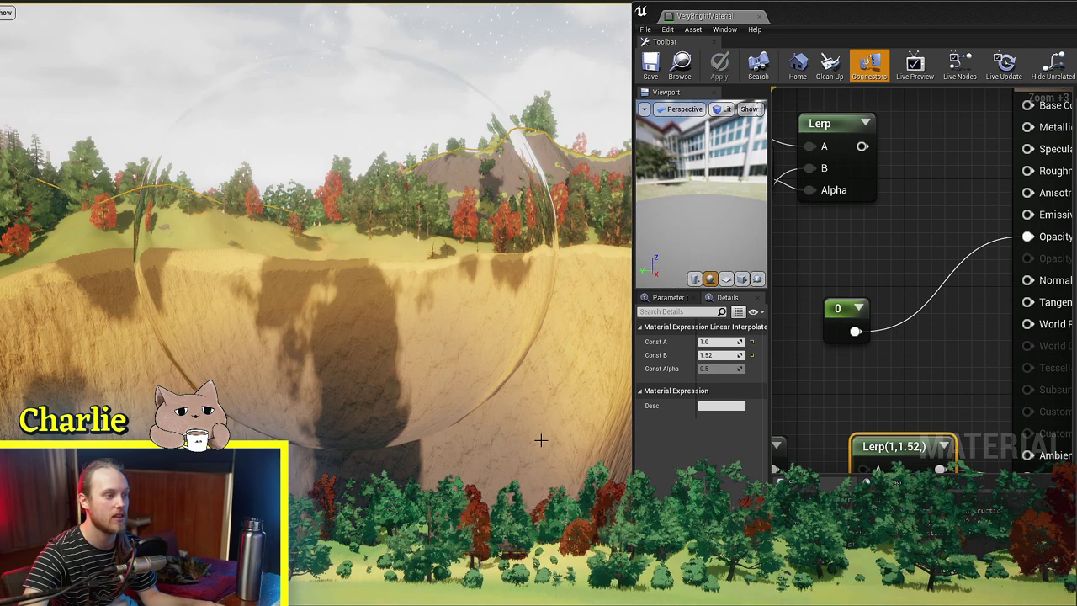
{"action": "right_click_drag", "start_coordinate": [527, 431], "coordinate": [631, 377]}
{"action": "key", "text": "w"}
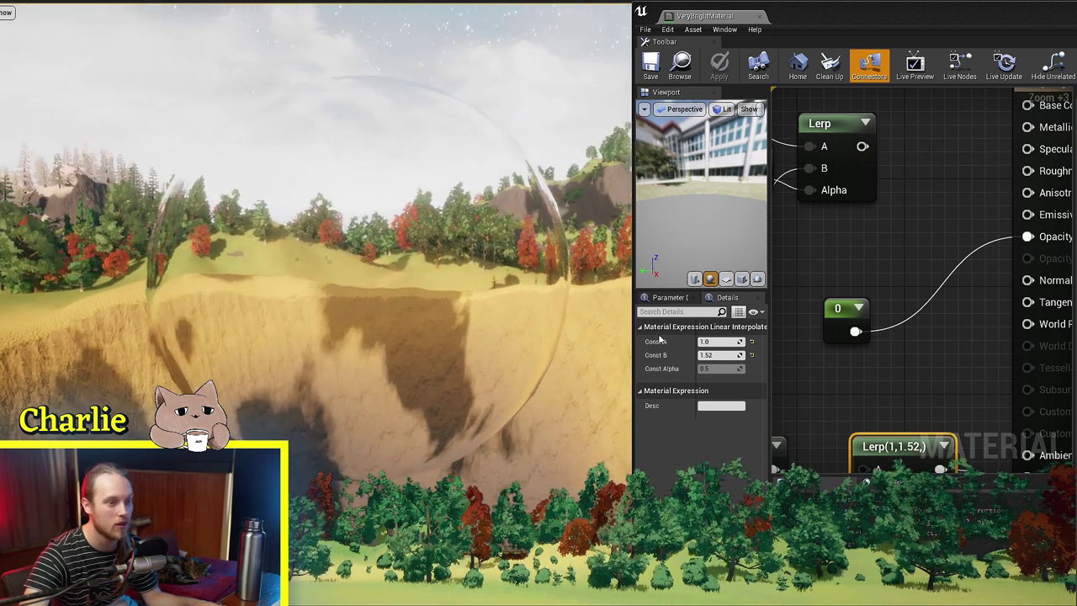
- Set Const B of the refraction Lerp node to 2.5
{"action": "right_click_drag", "start_coordinate": [809, 325], "coordinate": [896, 192]}
{"action": "left_click", "coordinate": [832, 306]}
{"action": "right_click_drag", "start_coordinate": [902, 106], "coordinate": [879, 215]}
{"action": "right_click_drag", "start_coordinate": [883, 281], "coordinate": [830, 309]}
{"action": "left_click_drag", "start_coordinate": [830, 309], "coordinate": [855, 218]}
- Connect the Texture Sample's RGB output to the translucent material's Normal input, using a flat blue normal texture
{"action": "scroll", "coordinate": [843, 317], "scroll_direction": "down", "scroll_amount": 5}
{"action": "right_click_drag", "start_coordinate": [843, 317], "coordinate": [997, 253]}
{"action": "right_click_drag", "start_coordinate": [949, 313], "coordinate": [975, 164]}
{"action": "right_click_drag", "start_coordinate": [971, 283], "coordinate": [940, 295]}
{"action": "left_click_drag", "start_coordinate": [909, 298], "coordinate": [1003, 113]}
{"action": "scroll", "coordinate": [1008, 126], "scroll_direction": "up", "scroll_amount": 4}
{"action": "right_click_drag", "start_coordinate": [1007, 126], "coordinate": [879, 286]}
{"action": "left_click_drag", "start_coordinate": [896, 297], "coordinate": [895, 296]}
{"action": "right_click_drag", "start_coordinate": [896, 296], "coordinate": [882, 282]}
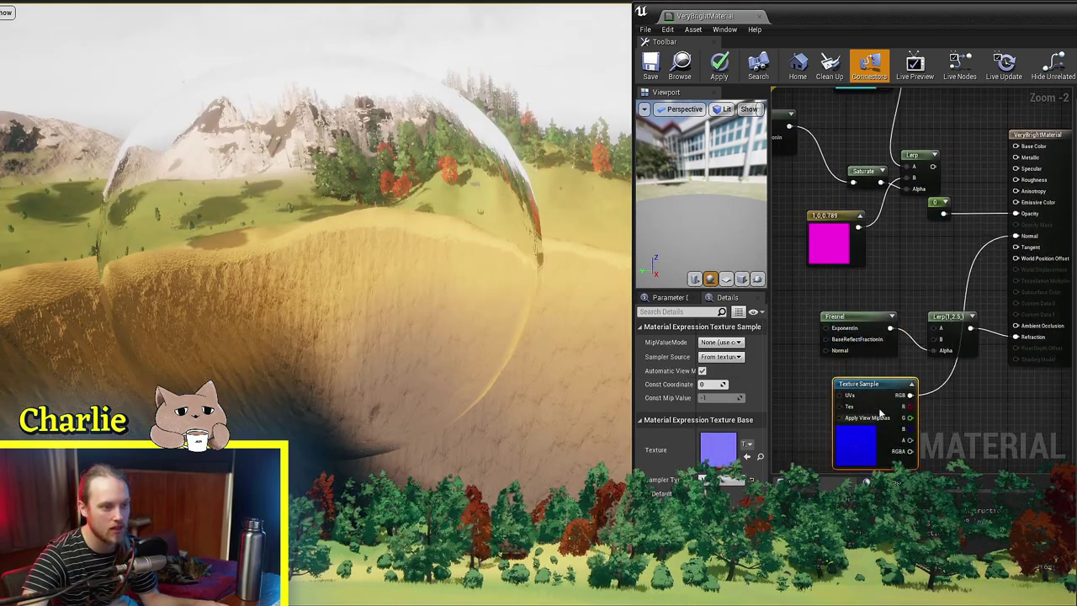
- Connect the refraction Fresnel's output to Opacity in place of the 0 constant and save the material
{"action": "scroll", "coordinate": [967, 318], "scroll_direction": "up", "scroll_amount": 4, "text": "ctrl"}
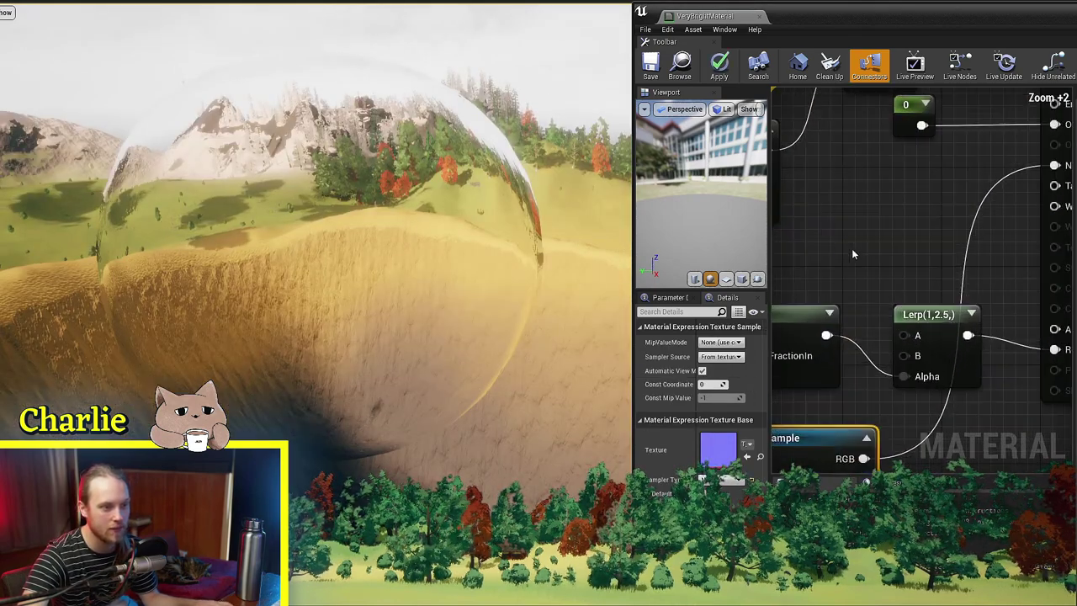
{"action": "left_click", "coordinate": [846, 249]}
{"action": "right_click_drag", "start_coordinate": [846, 249], "coordinate": [886, 272]}
{"action": "scroll", "coordinate": [867, 324], "scroll_direction": "down", "scroll_amount": 2}
{"action": "left_click_drag", "start_coordinate": [866, 346], "coordinate": [926, 346]}
{"action": "left_click_drag", "start_coordinate": [972, 346], "coordinate": [1034, 190]}
{"action": "key", "text": "ctrl+s"}
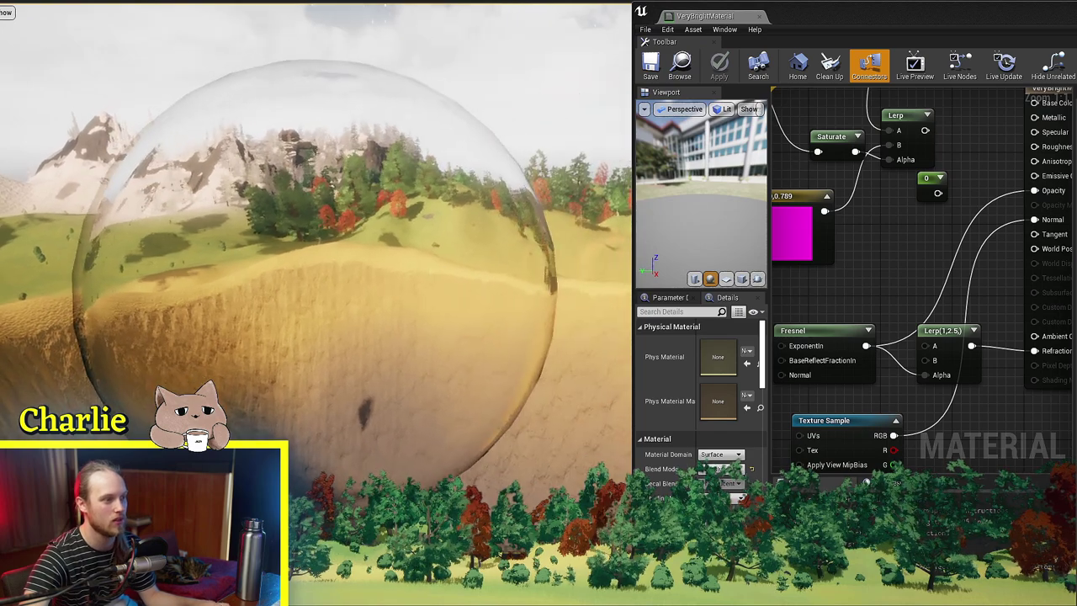
{"action": "right_click_drag", "start_coordinate": [963, 259], "coordinate": [923, 250]}
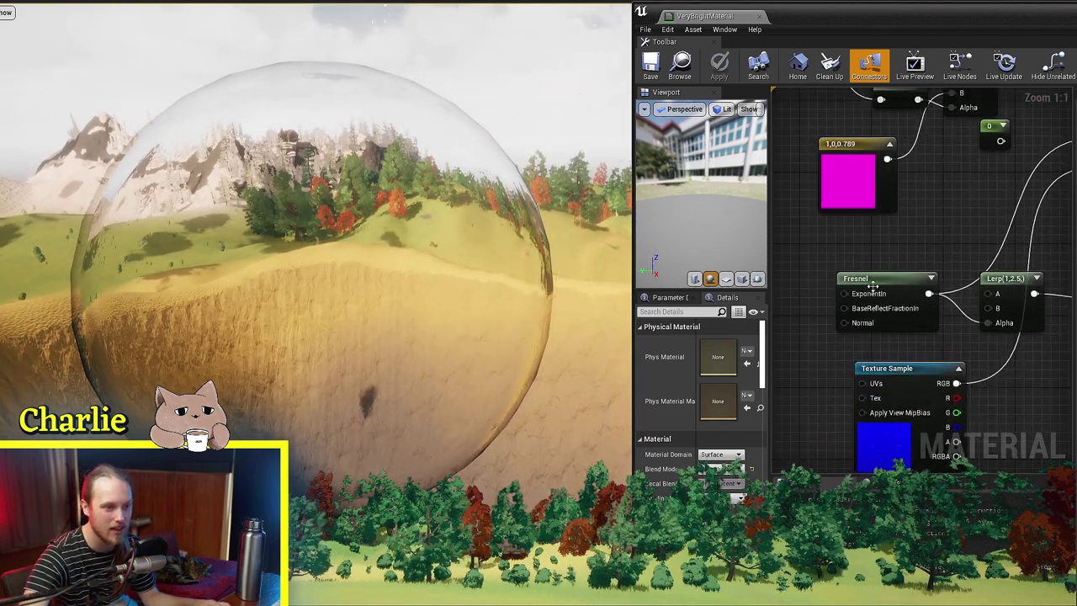
{"action": "right_click_drag", "start_coordinate": [872, 287], "coordinate": [899, 289]}
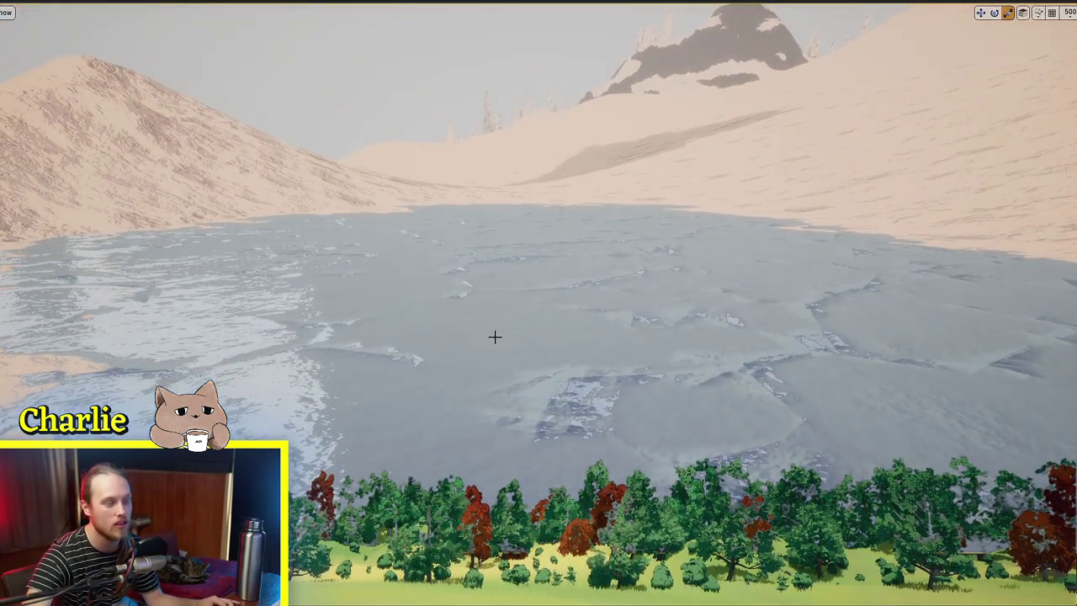
- Inspect the icy lake surface in the level from a distance and up close
{"action": "right_click_drag", "start_coordinate": [506, 335], "coordinate": [524, 335]}
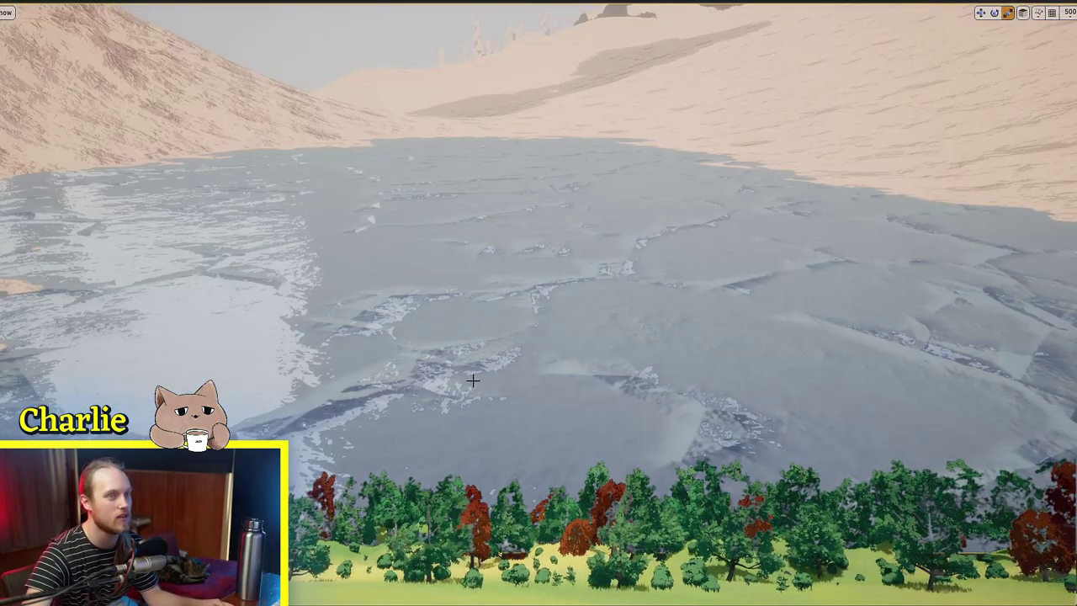
{"action": "right_click_drag", "start_coordinate": [520, 285], "coordinate": [562, 244]}
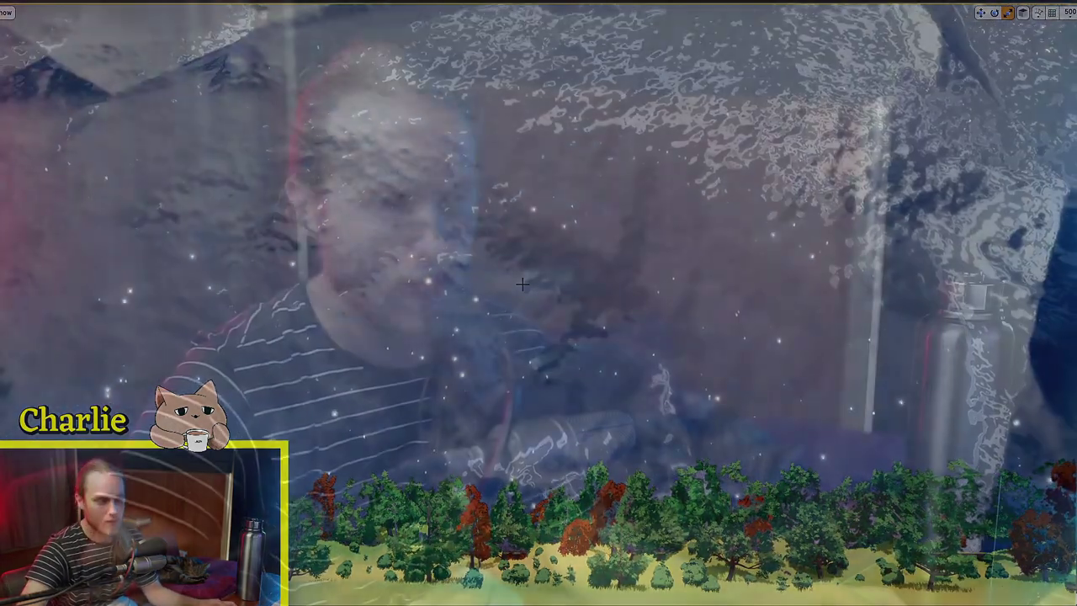